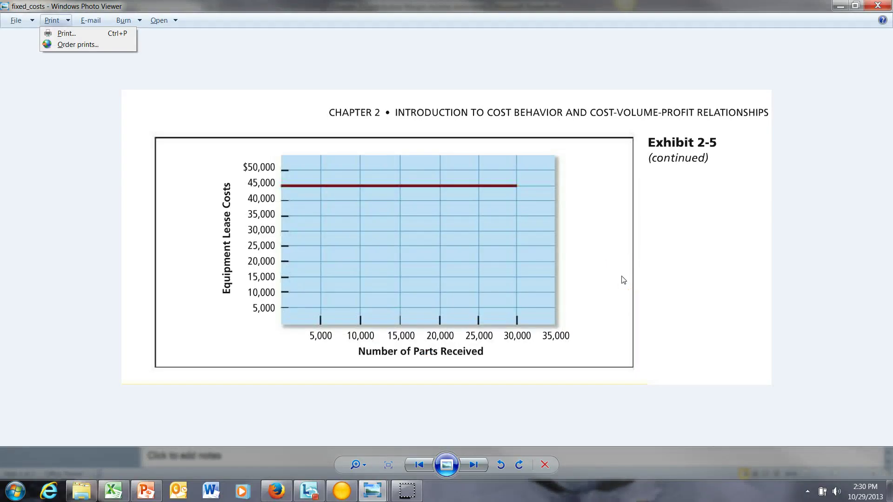
Display the fixed_costs chart showing equipment lease costs flat near $45,000
{"action": "left_click", "coordinate": [547, 292]}
Switch to the variable fuel cost chart, then bring up previews of the open images
{"action": "mouse_move", "coordinate": [378, 493]}
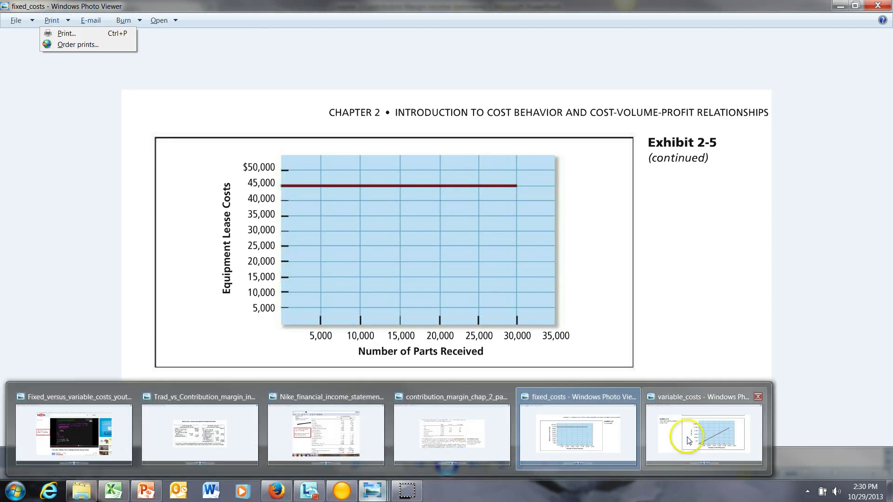
{"action": "left_click", "coordinate": [797, 433]}
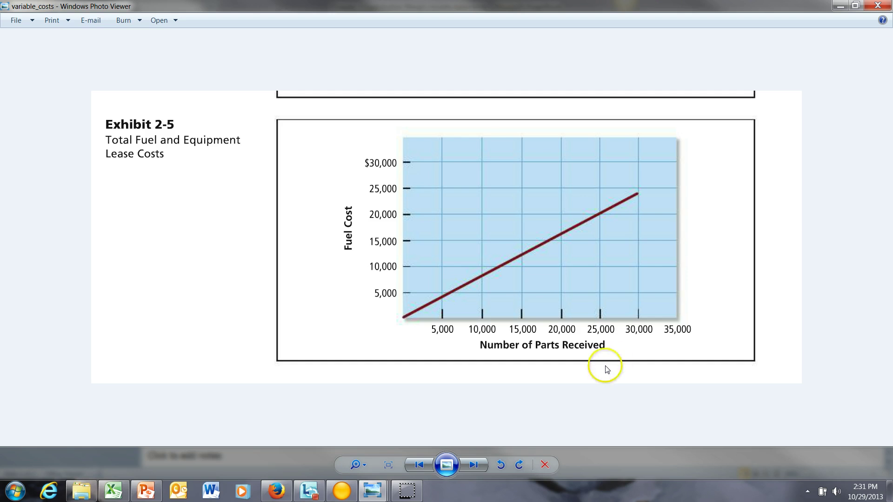
{"action": "left_click", "coordinate": [370, 496]}
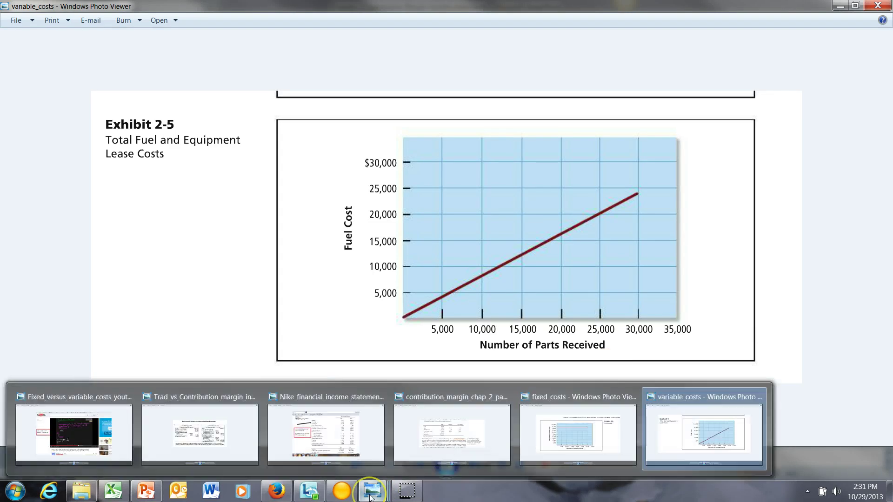
Bring up the income statement comparison showing $44,000 contribution margin less $39,000 fixed expenses
{"action": "left_click", "coordinate": [97, 444]}
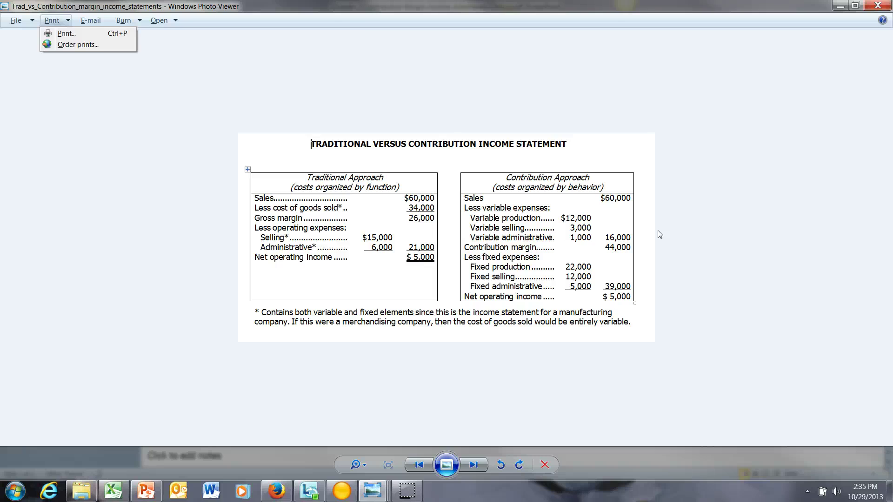
Switch to the Nike_financial_income_statement image showing cost of sales and gross margin
{"action": "left_click", "coordinate": [260, 335]}
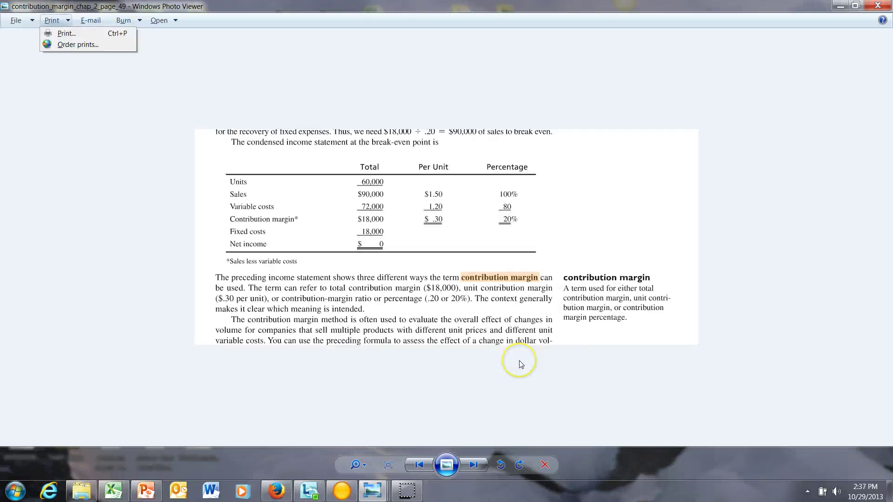
Review the contribution margin textbook page, then switch to the Excel CM example workbook
{"action": "left_click", "coordinate": [520, 364]}
{"action": "left_click", "coordinate": [475, 352]}
{"action": "key", "text": "alt+Tab"}
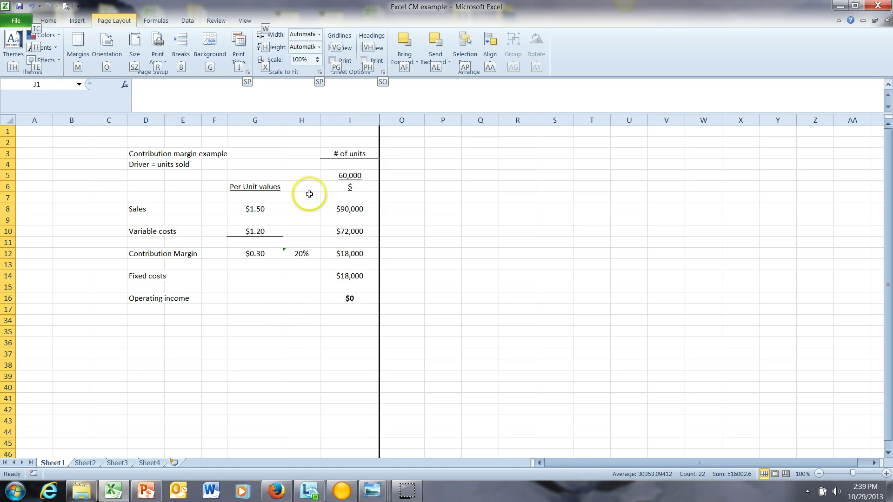
Check the 60,000 units input in I5 and select columns I through O
{"action": "left_click", "coordinate": [352, 173]}
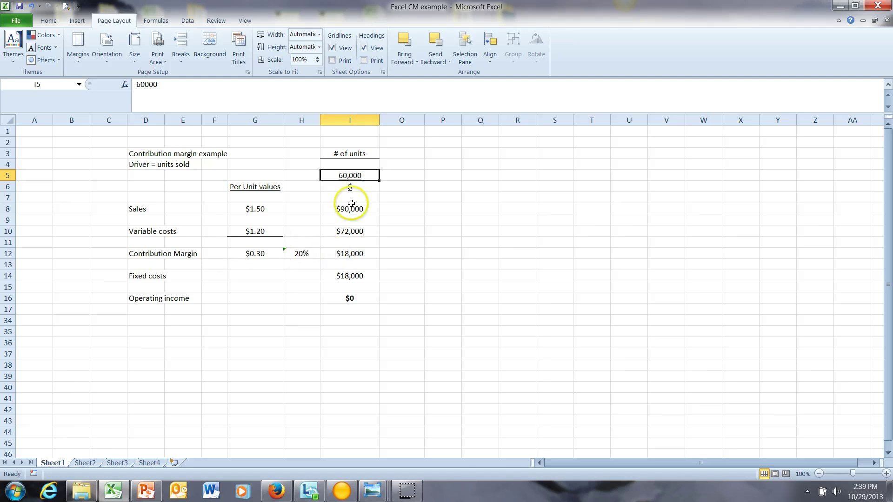
{"action": "left_click_drag", "start_coordinate": [376, 120], "coordinate": [386, 120]}
Unhide the 45,000 and 75,000 unit scenario columns and review K5, K16 and fixed costs
{"action": "right_click", "coordinate": [386, 120]}
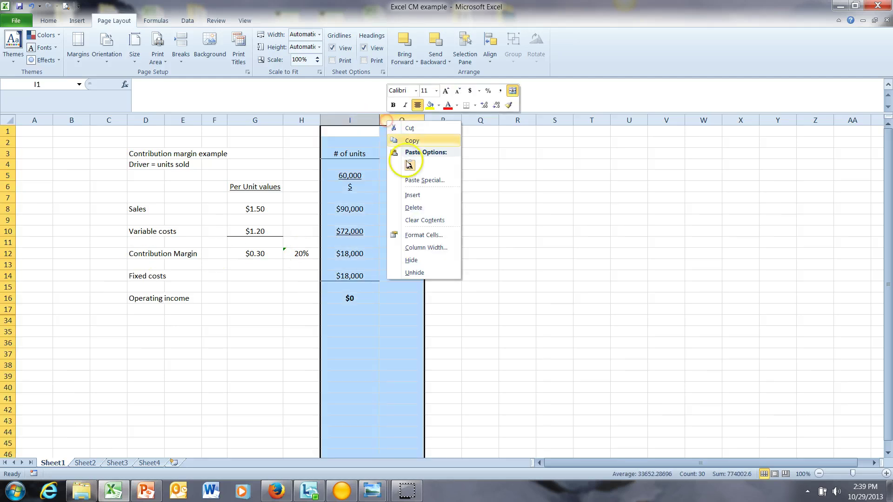
{"action": "left_click", "coordinate": [414, 272]}
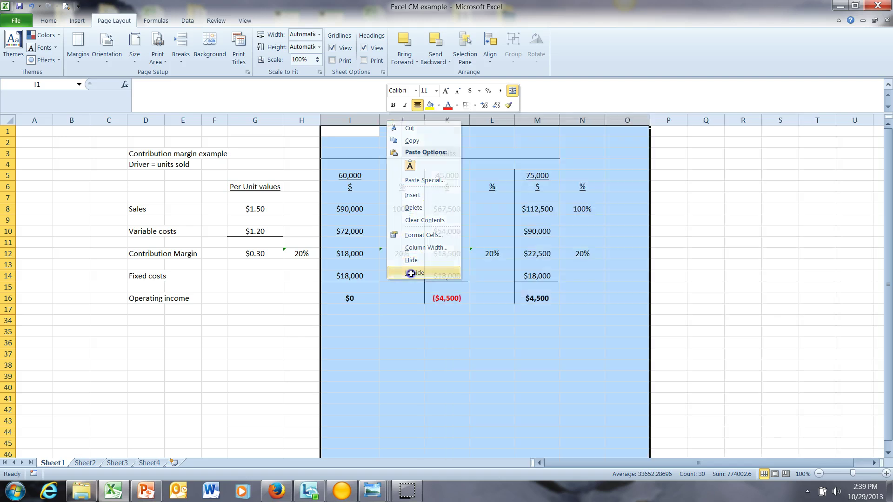
{"action": "left_click", "coordinate": [489, 396]}
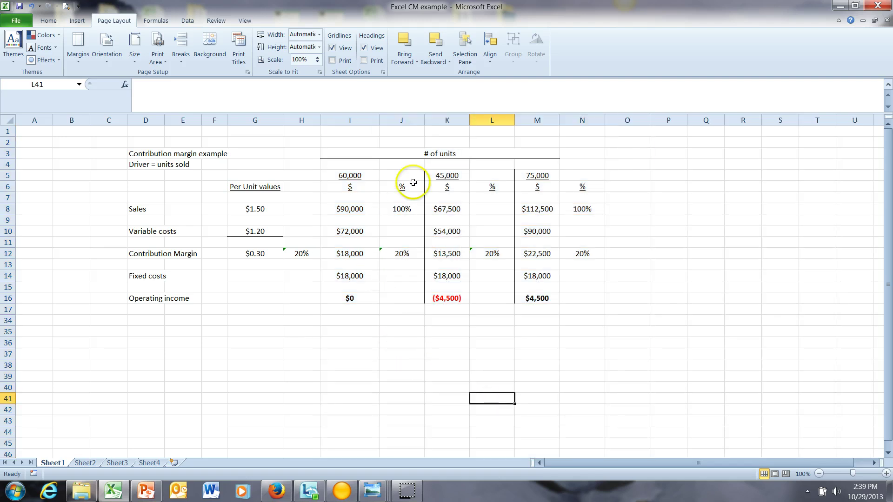
{"action": "left_click", "coordinate": [449, 175]}
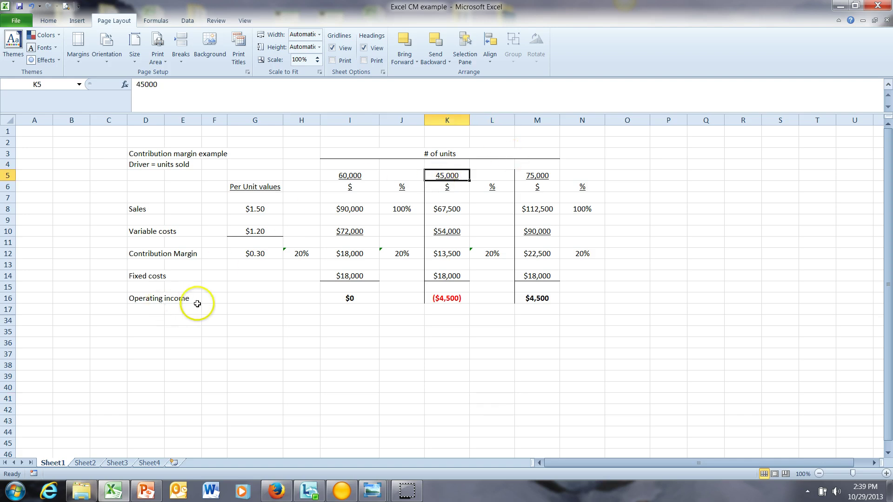
{"action": "left_click", "coordinate": [453, 303]}
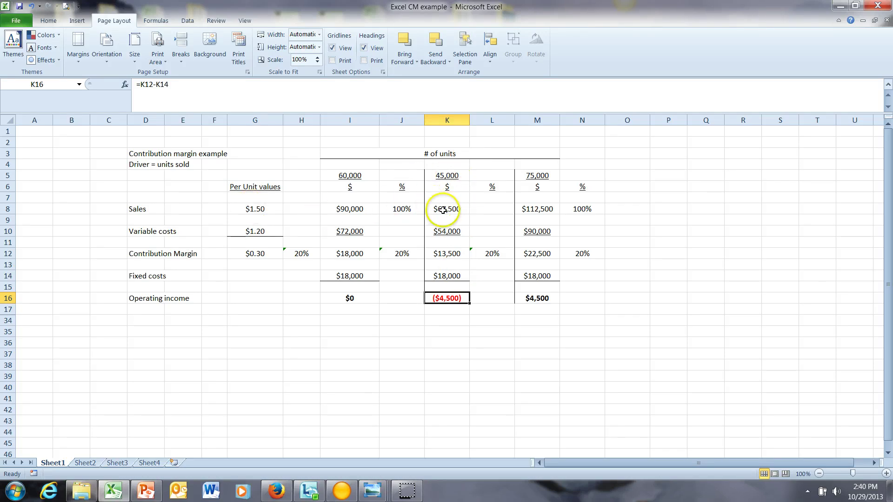
{"action": "left_click", "coordinate": [8, 276]}
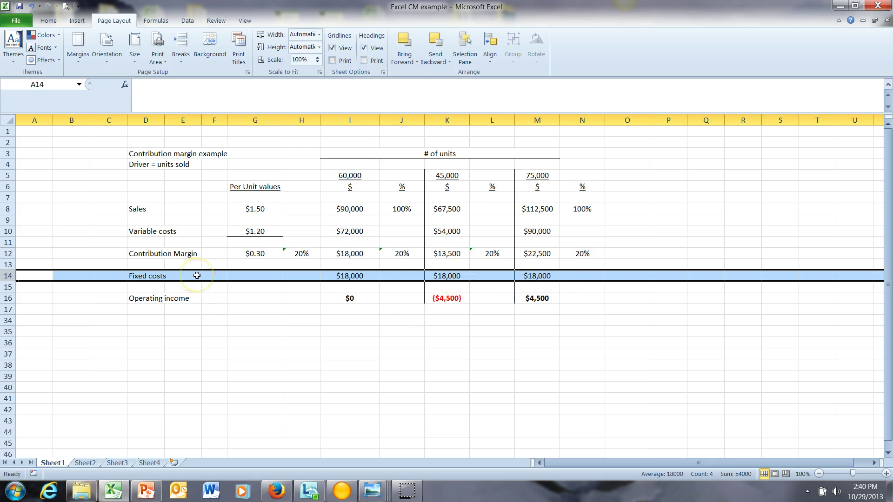
{"action": "left_click", "coordinate": [413, 208]}
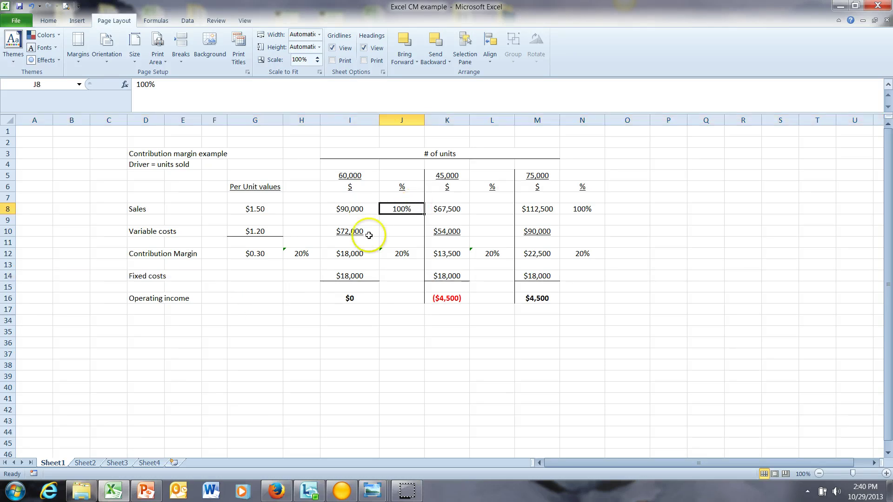
{"action": "left_click", "coordinate": [13, 252]}
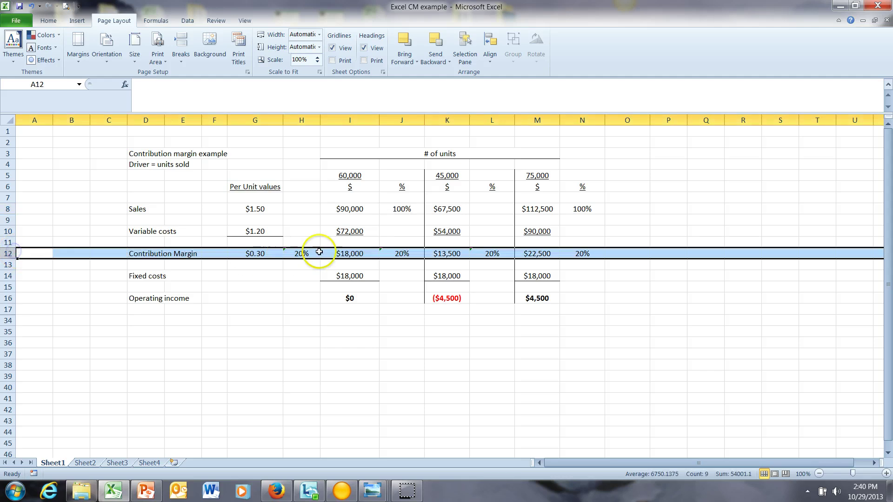
{"action": "left_click", "coordinate": [302, 253]}
{"action": "left_click", "coordinate": [400, 255]}
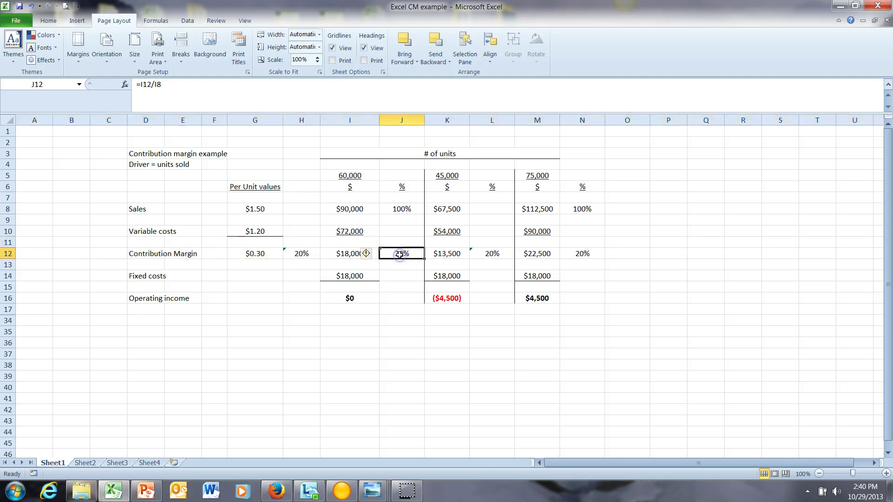
{"action": "left_click", "coordinate": [492, 252]}
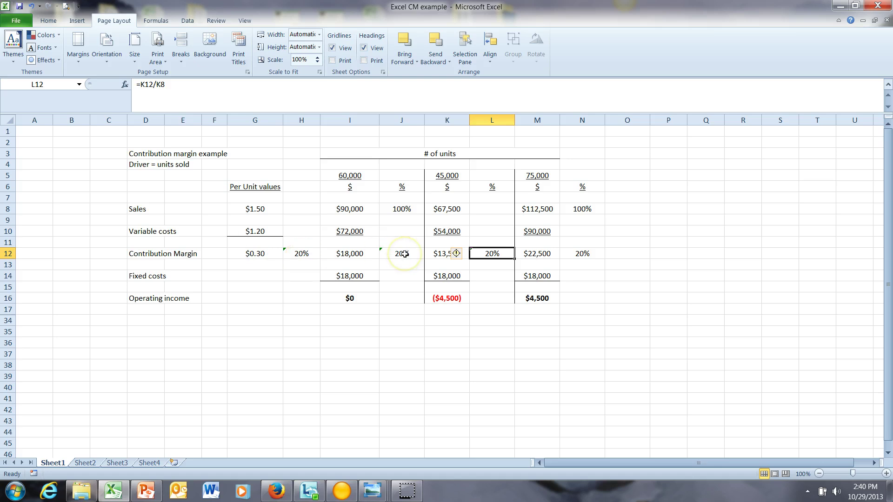
{"action": "left_click", "coordinate": [251, 231]}
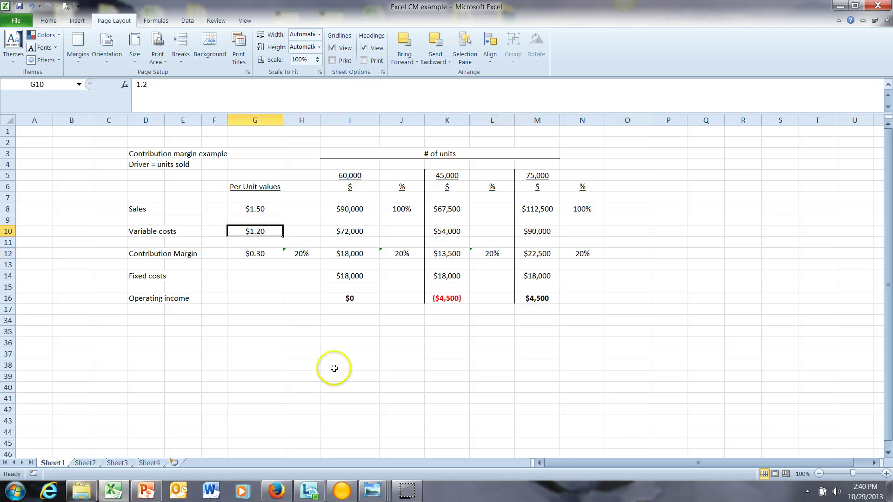
{"action": "type", "text": "1"}
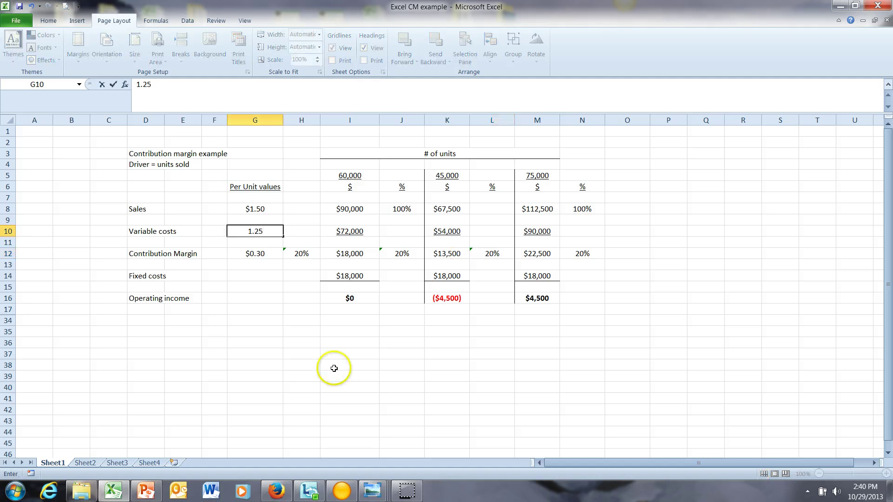
{"action": "type", "text": ".25"}
{"action": "key", "text": "Return"}
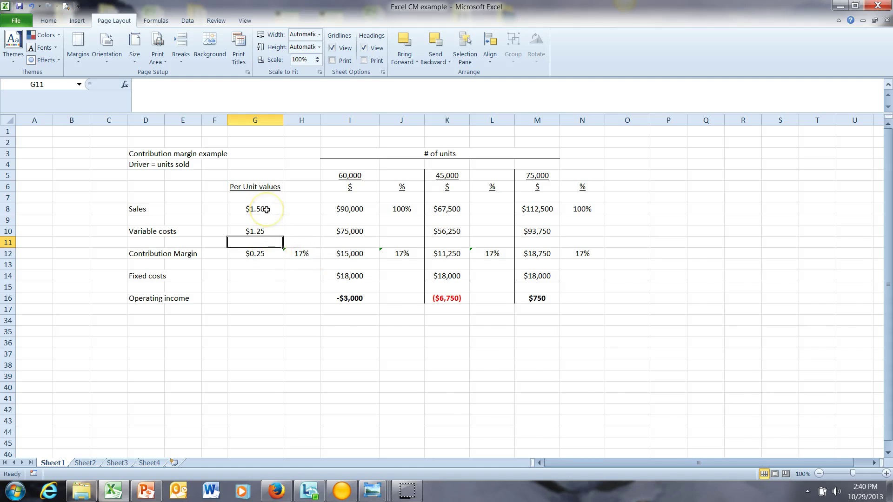
{"action": "left_click", "coordinate": [305, 254]}
{"action": "left_click", "coordinate": [402, 254]}
{"action": "left_click", "coordinate": [518, 255]}
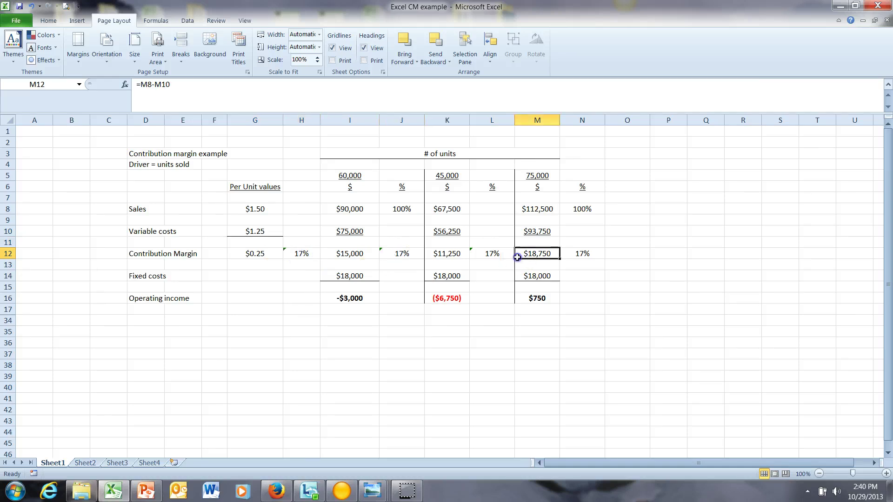
Check both scenarios' CM percentages, then unhide rows 18–32 to reveal the Break even formulas
{"action": "left_click", "coordinate": [487, 255]}
{"action": "left_click", "coordinate": [564, 253]}
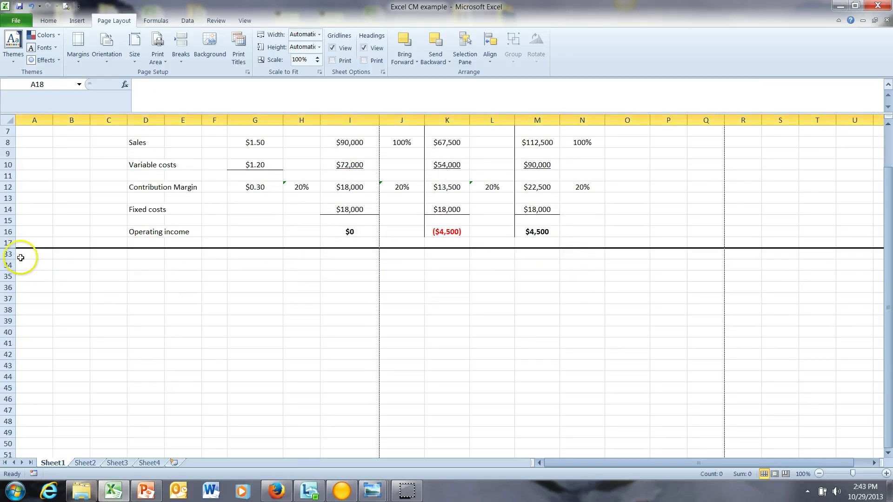
{"action": "right_click", "coordinate": [12, 243]}
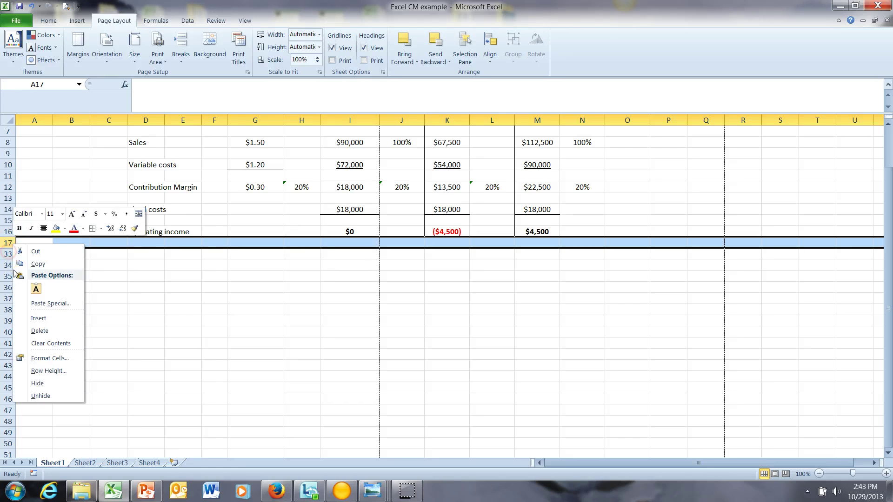
{"action": "left_click", "coordinate": [37, 396]}
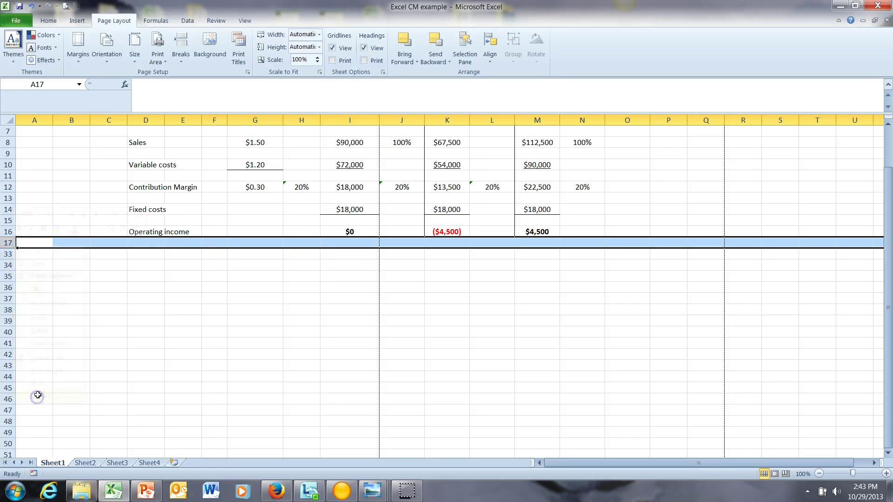
{"action": "left_click_drag", "start_coordinate": [9, 243], "coordinate": [8, 254]}
{"action": "right_click", "coordinate": [9, 254]}
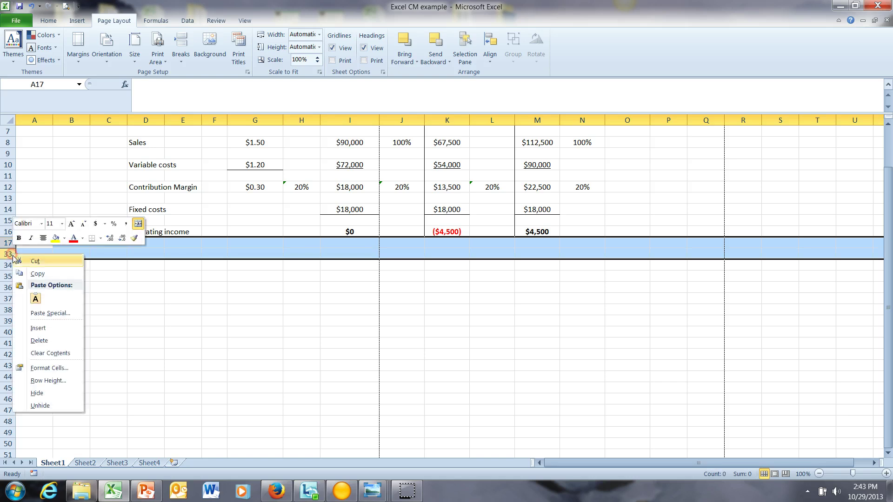
{"action": "left_click", "coordinate": [42, 405]}
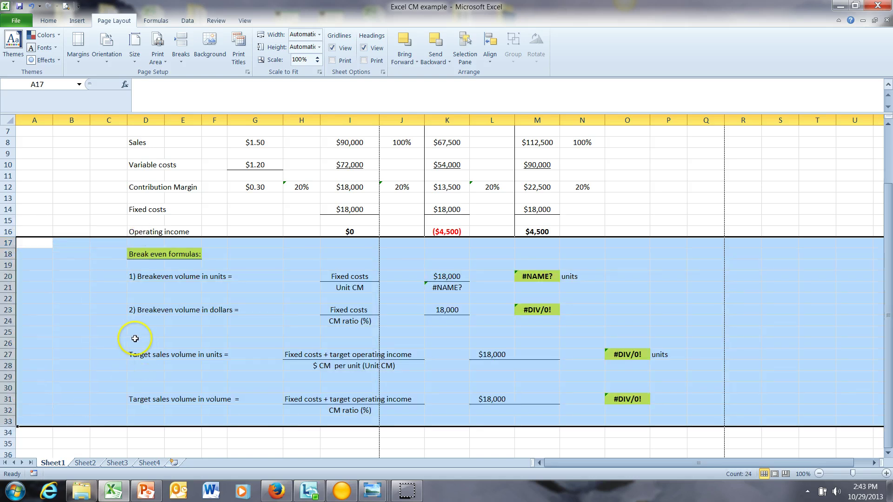
{"action": "left_click", "coordinate": [76, 332]}
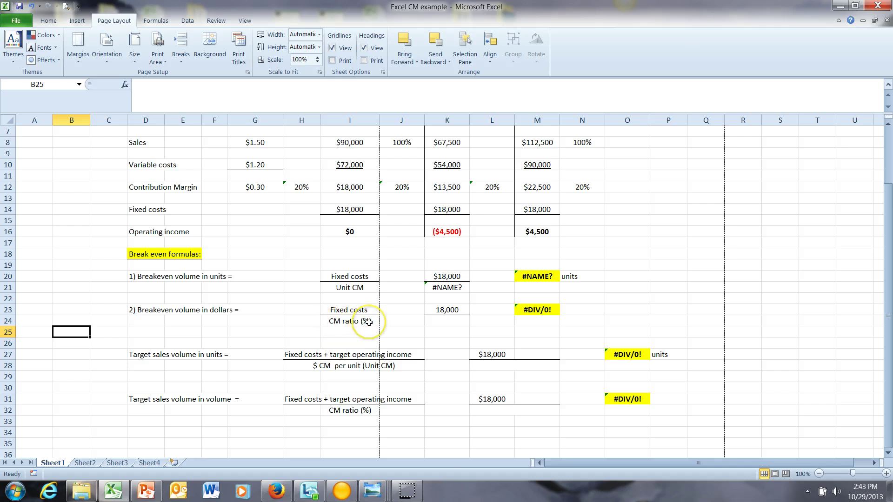
Set the Unit CM in K21 to =G12, the $0.30 per-unit margin
{"action": "left_click", "coordinate": [450, 278]}
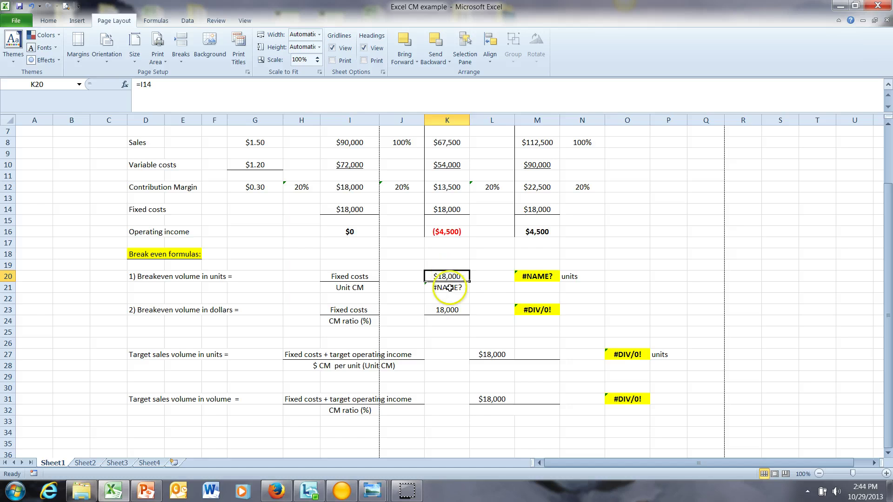
{"action": "left_click", "coordinate": [449, 288]}
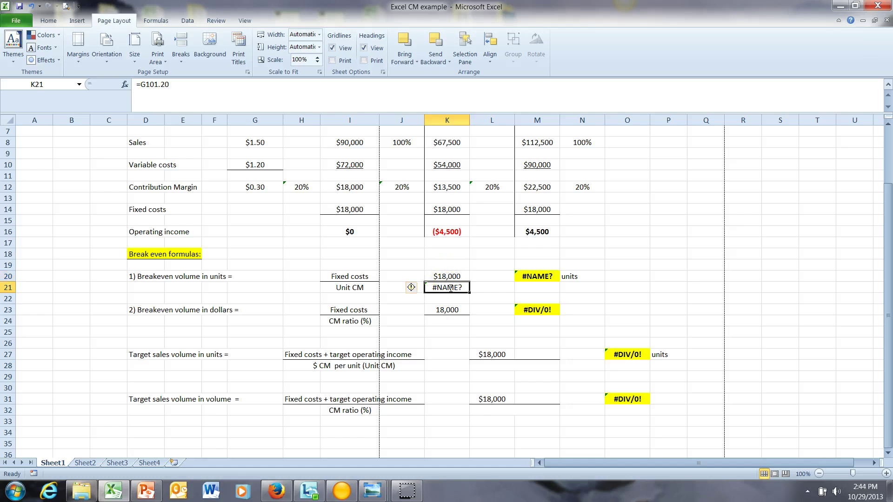
{"action": "type", "text": "="}
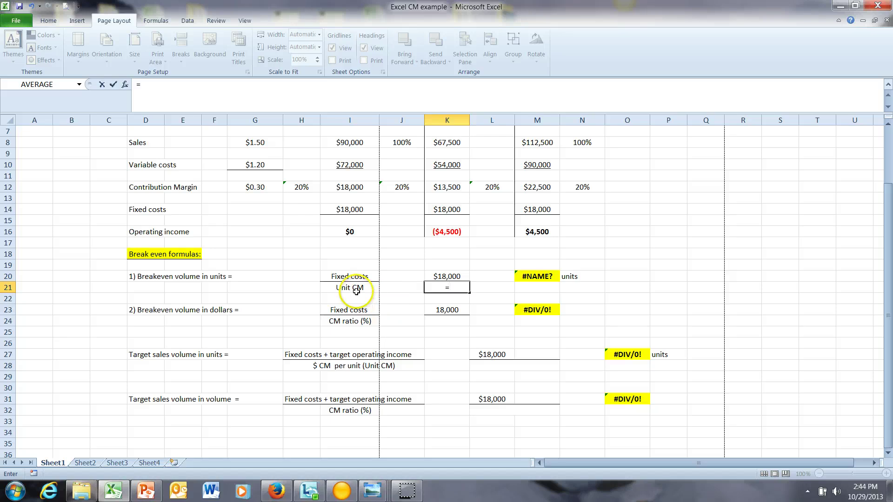
{"action": "left_click", "coordinate": [258, 188]}
{"action": "key", "text": "Return"}
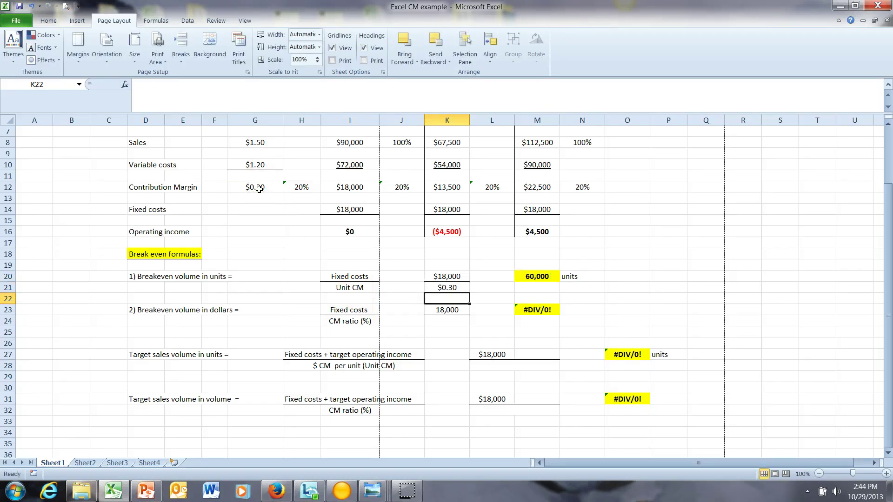
Verify M20's 60,000 break-even units match I5 and the $0 operating income
{"action": "scroll", "coordinate": [614, 333], "scroll_direction": "up", "scroll_amount": 2}
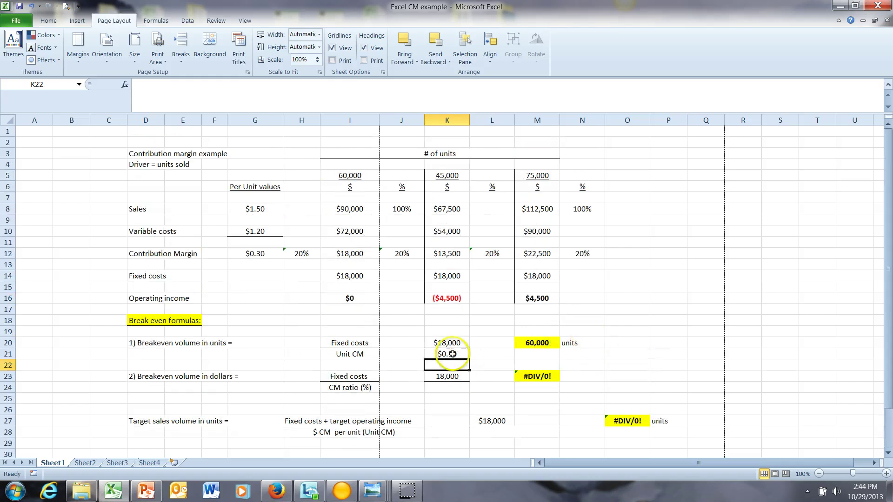
{"action": "left_click", "coordinate": [532, 344]}
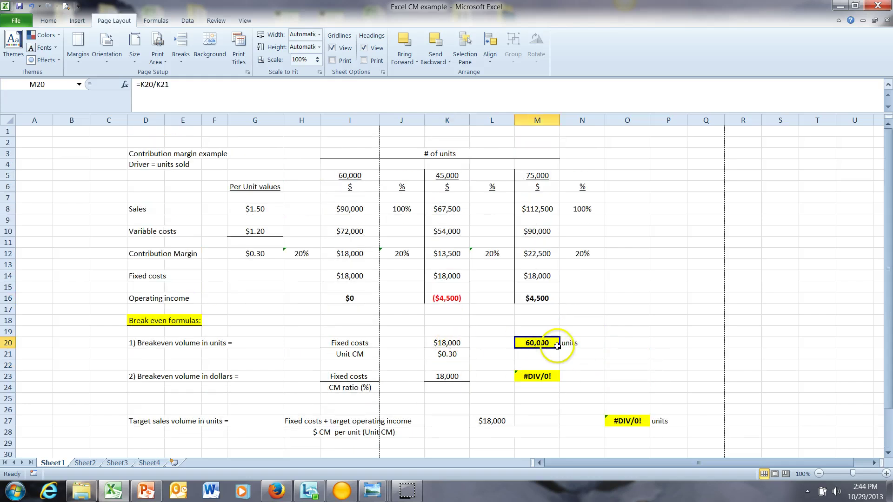
{"action": "left_click", "coordinate": [346, 176]}
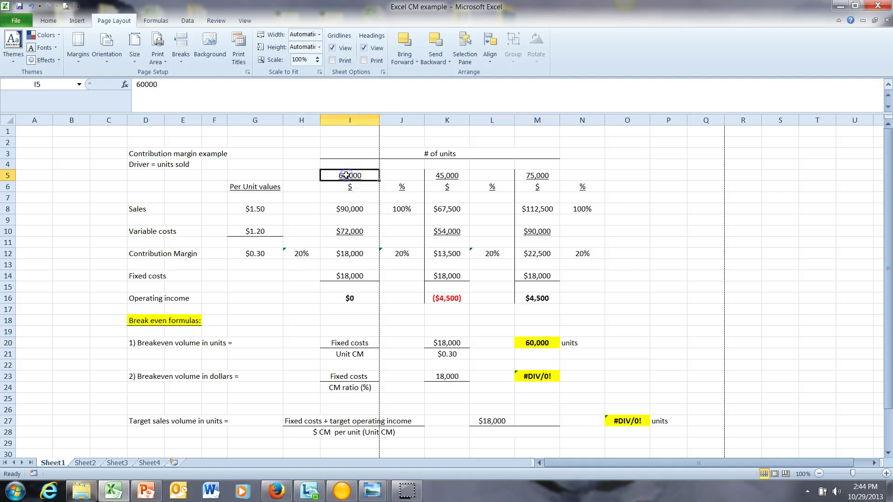
{"action": "left_click", "coordinate": [350, 297]}
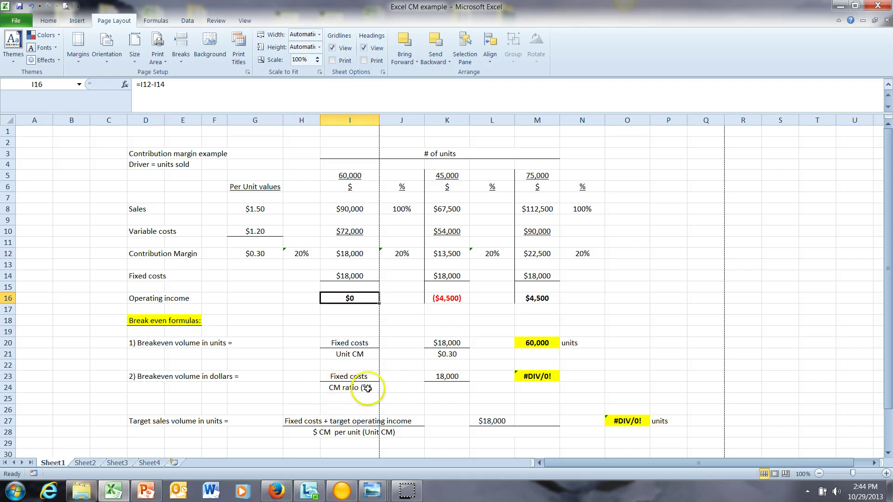
Set the CM ratio in K24 to =H12, the 20% contribution margin ratio
{"action": "left_click", "coordinate": [449, 387]}
{"action": "type", "text": "="}
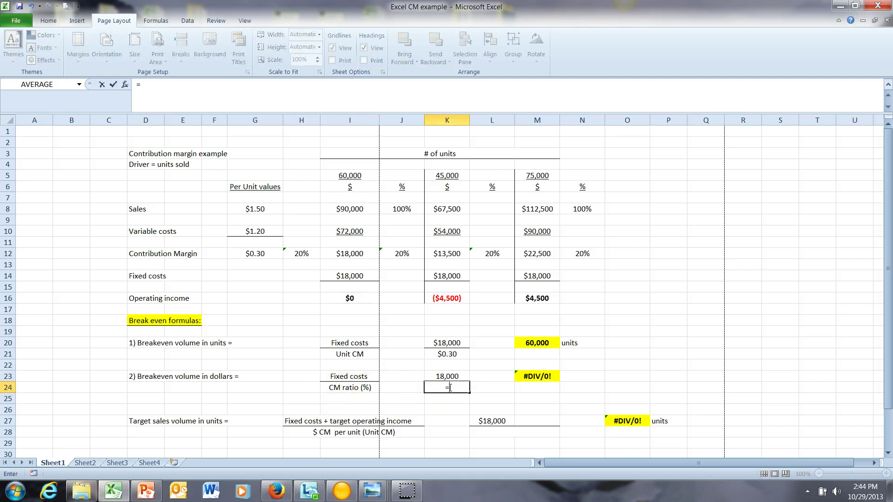
{"action": "left_click", "coordinate": [298, 254]}
{"action": "key", "text": "Return"}
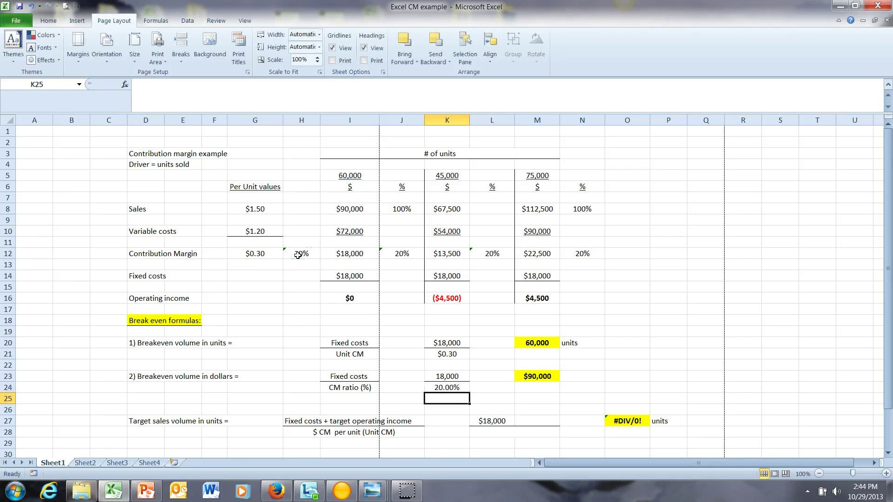
Compare the $90,000 break-even sales in M23 with the sales in I8
{"action": "left_click", "coordinate": [545, 378]}
{"action": "left_click", "coordinate": [545, 378]}
{"action": "left_click", "coordinate": [553, 379]}
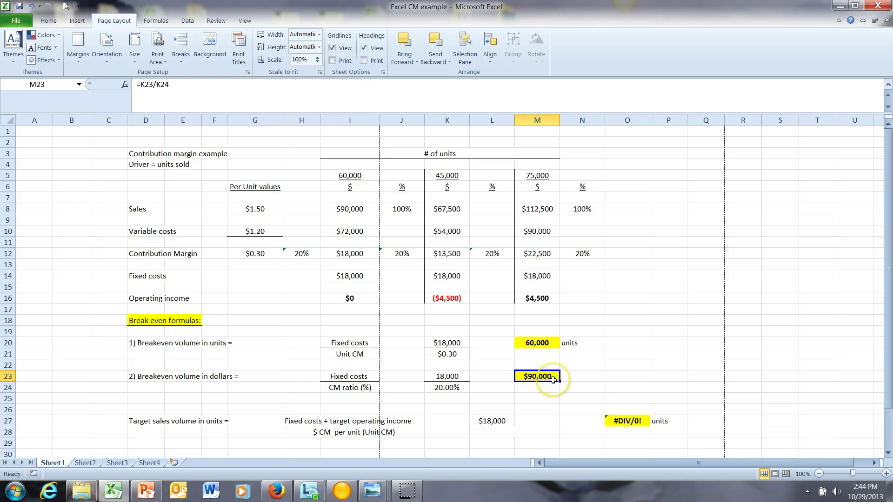
{"action": "left_click", "coordinate": [361, 214]}
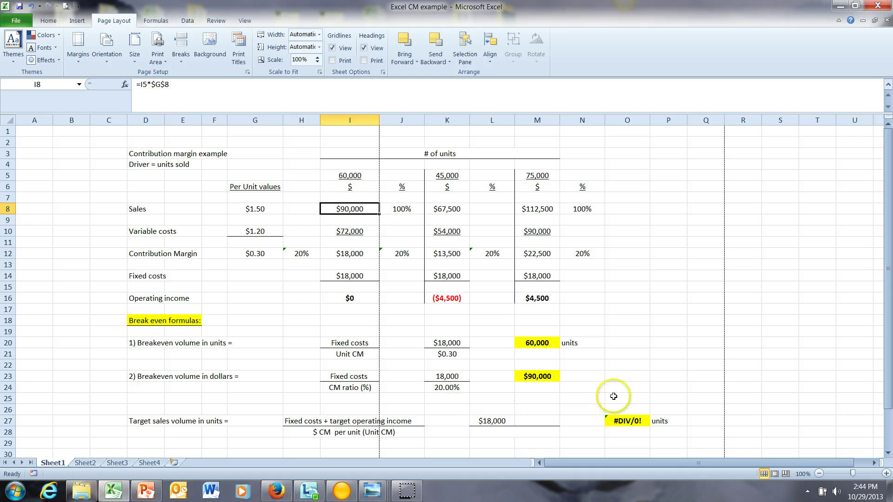
Enter 22000 as the fixed costs in K20, raising break-even volume to 73,333 units
{"action": "left_click", "coordinate": [445, 343]}
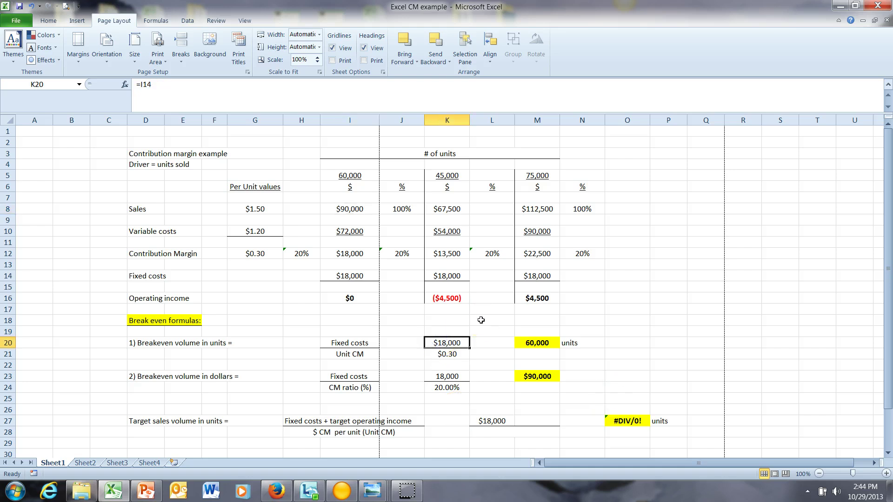
{"action": "type", "text": "22000"}
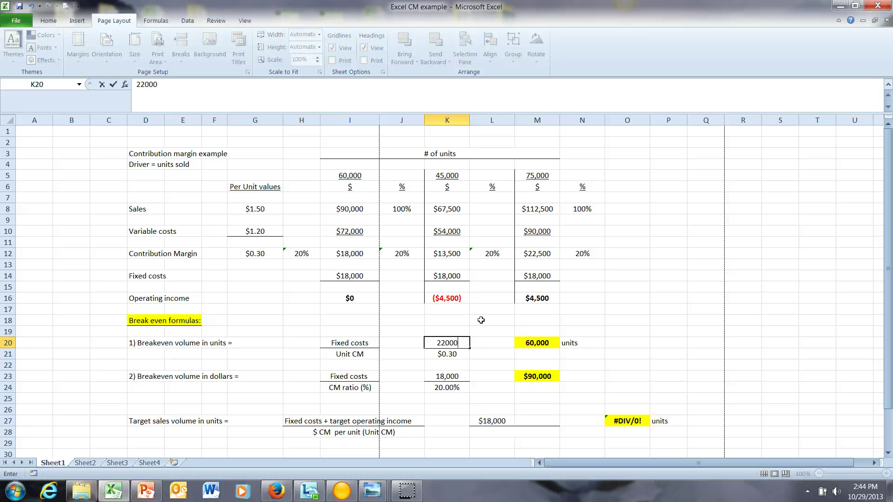
{"action": "key", "text": "Return"}
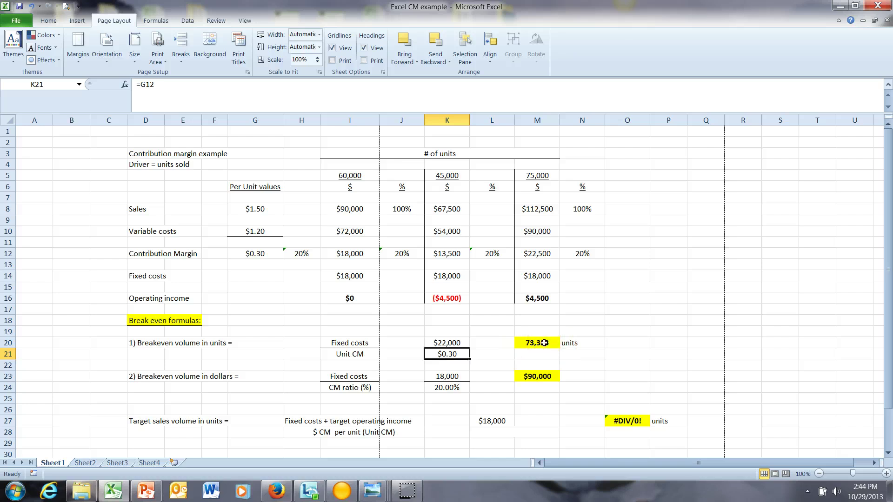
Undo the K20 edit so fixed costs link back to $18,000, restoring 60,000 break-even units
{"action": "key", "text": "ctrl+z"}
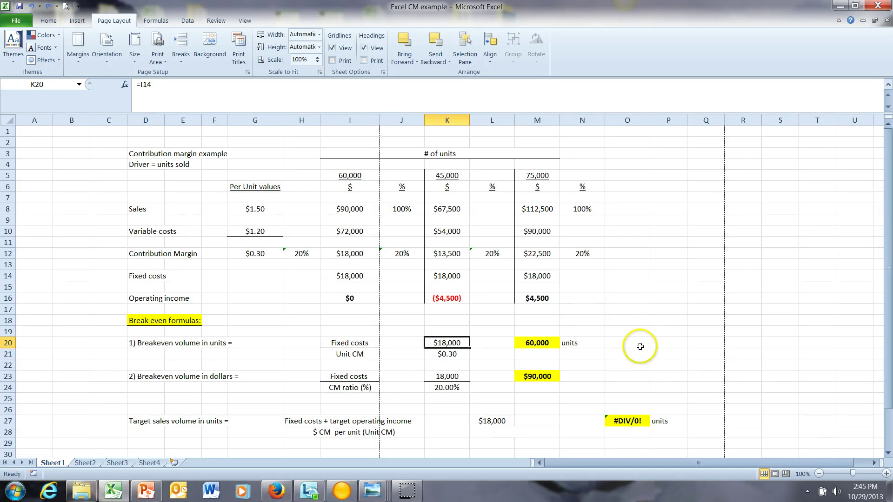
{"action": "scroll", "coordinate": [640, 346], "scroll_direction": "down", "scroll_amount": 2}
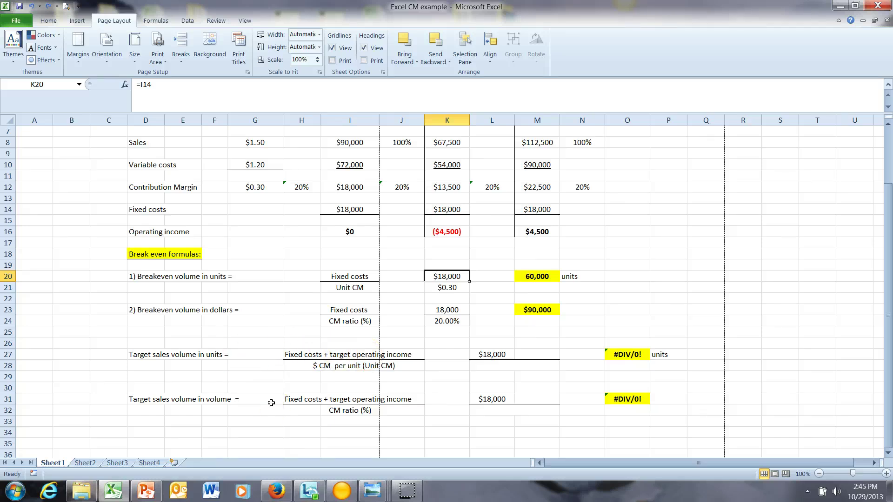
Enter a $4,500 target operating income in M27 and link L28 to the $0.30 unit CM in G12
{"action": "left_click", "coordinate": [535, 355]}
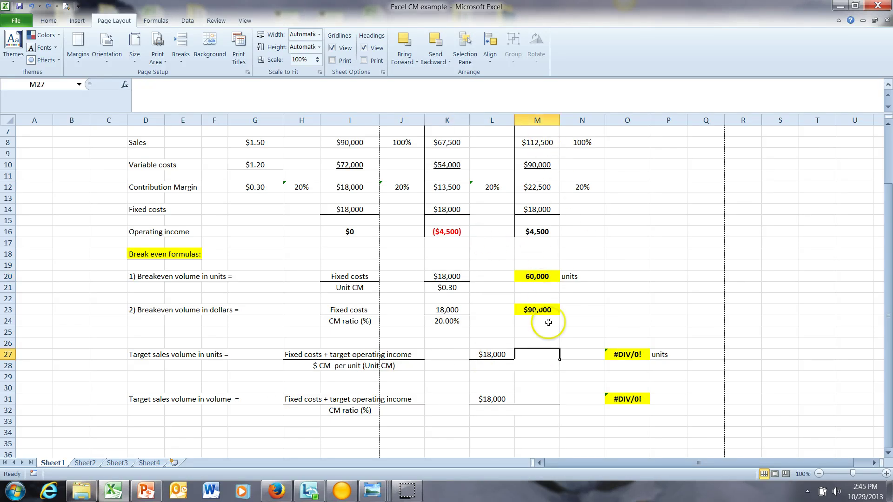
{"action": "type", "text": "45000"}
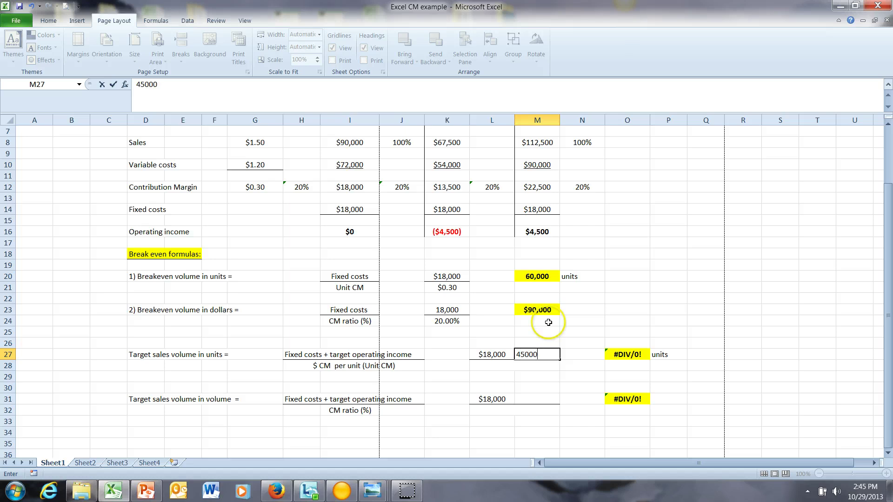
{"action": "key", "text": "BackSpace"}
{"action": "key", "text": "Return"}
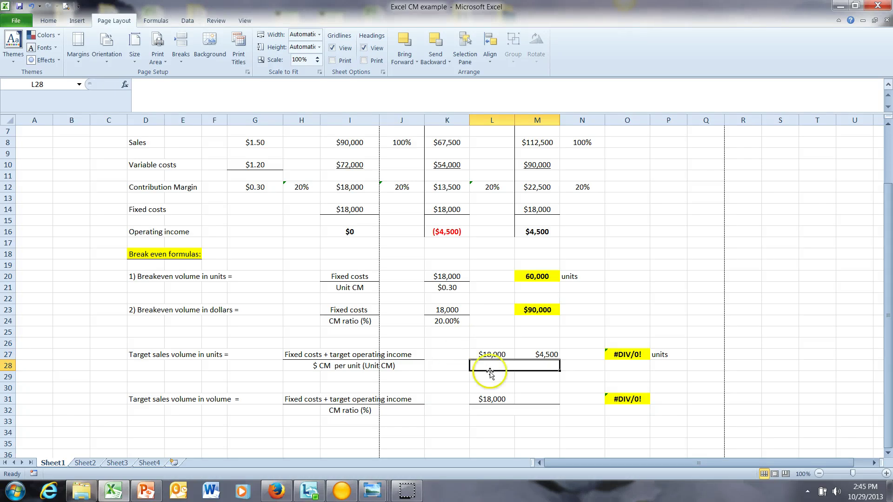
{"action": "type", "text": "="}
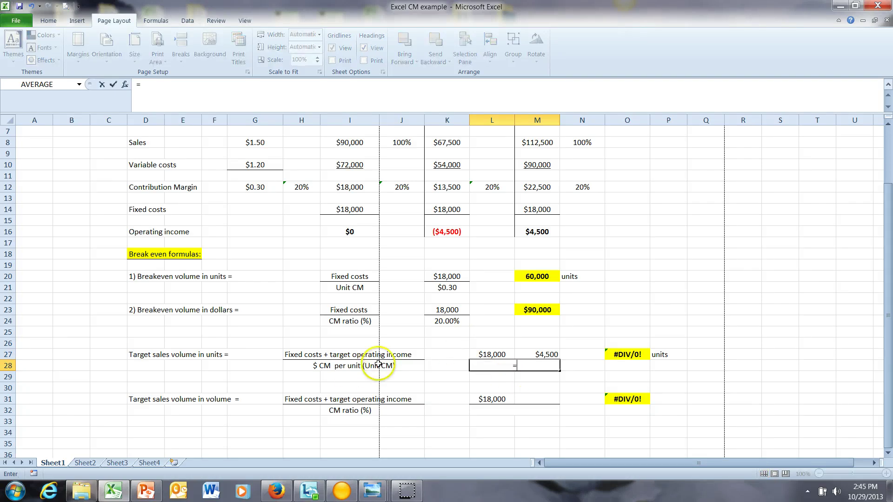
{"action": "left_click", "coordinate": [262, 186]}
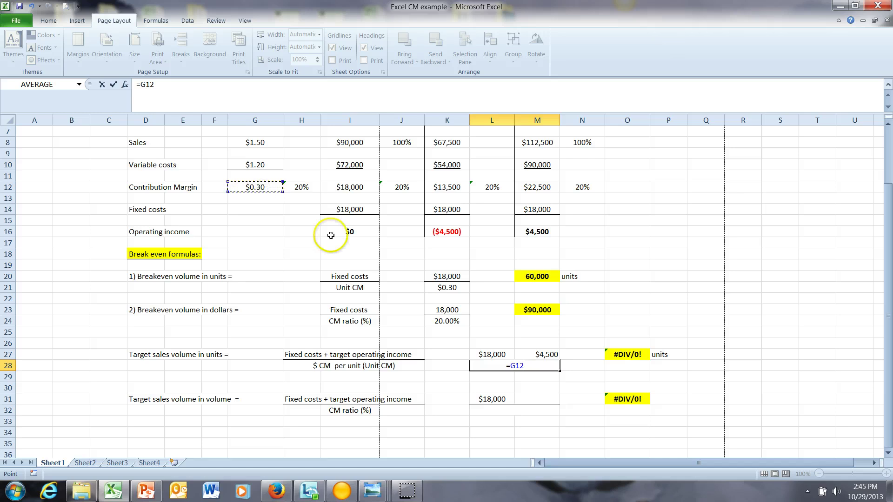
{"action": "key", "text": "Return"}
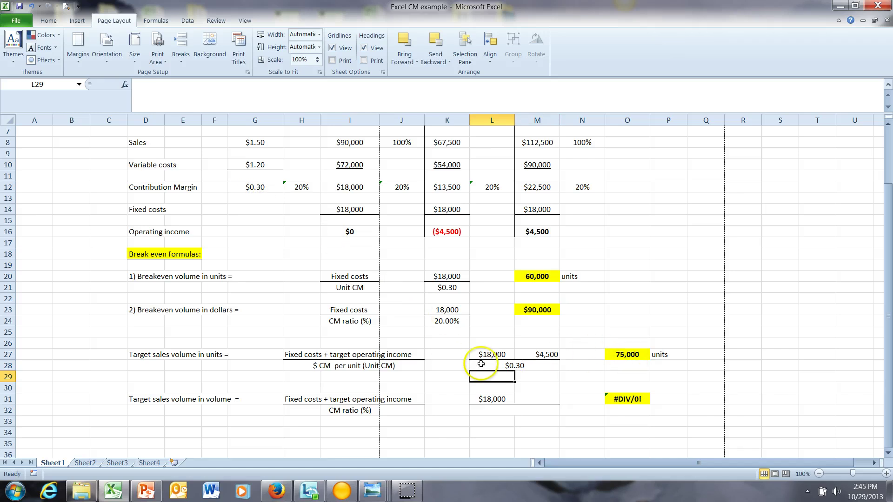
Verify the 75,000-unit target sales volume in O27 against the value in M5
{"action": "left_click", "coordinate": [543, 356]}
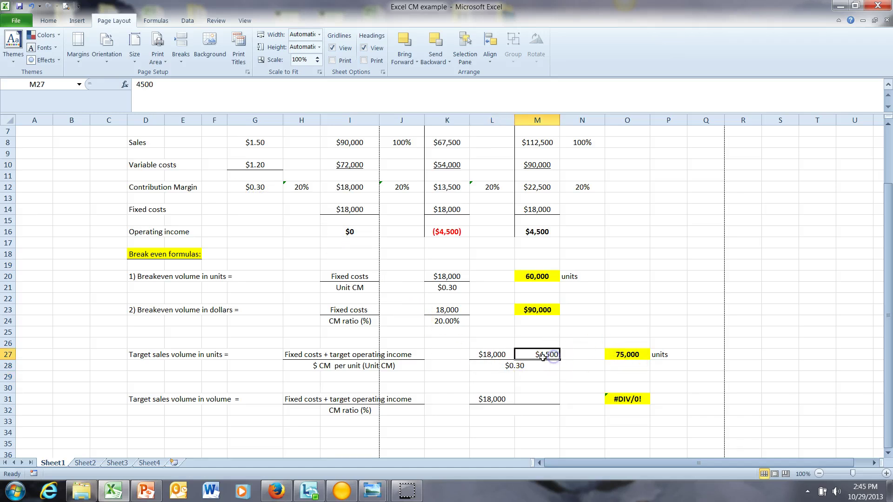
{"action": "left_click", "coordinate": [630, 356]}
{"action": "scroll", "coordinate": [631, 353], "scroll_direction": "up", "scroll_amount": 2}
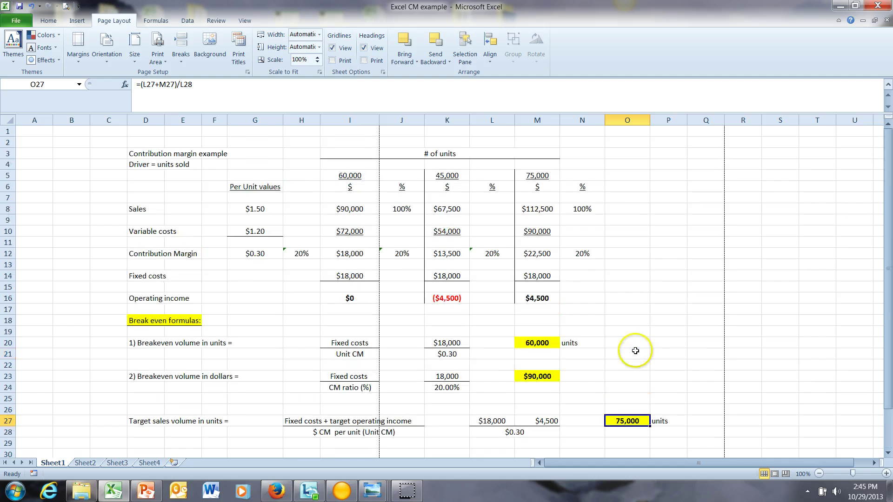
{"action": "left_click", "coordinate": [543, 175]}
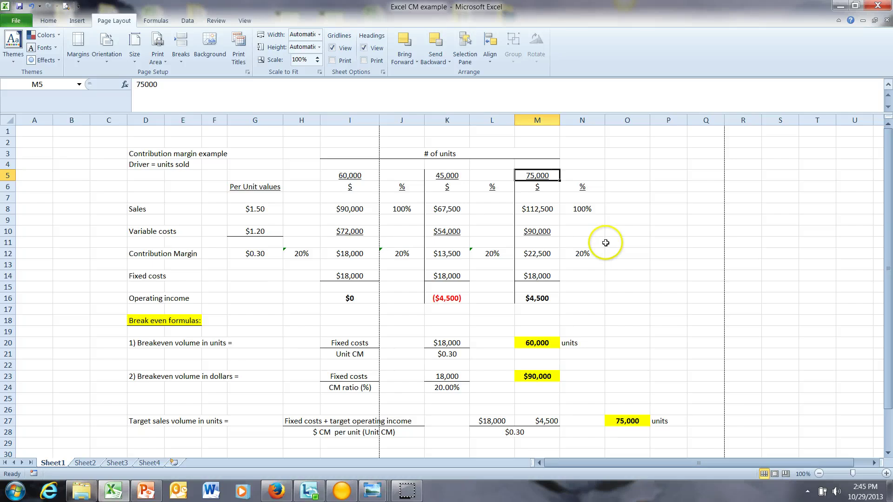
{"action": "scroll", "coordinate": [606, 242], "scroll_direction": "down", "scroll_amount": 3}
Enter $4,500 in M31 and link L32 to the 20% CM ratio in H12, giving $112,500
{"action": "left_click", "coordinate": [526, 366]}
{"action": "type", "text": "4500"}
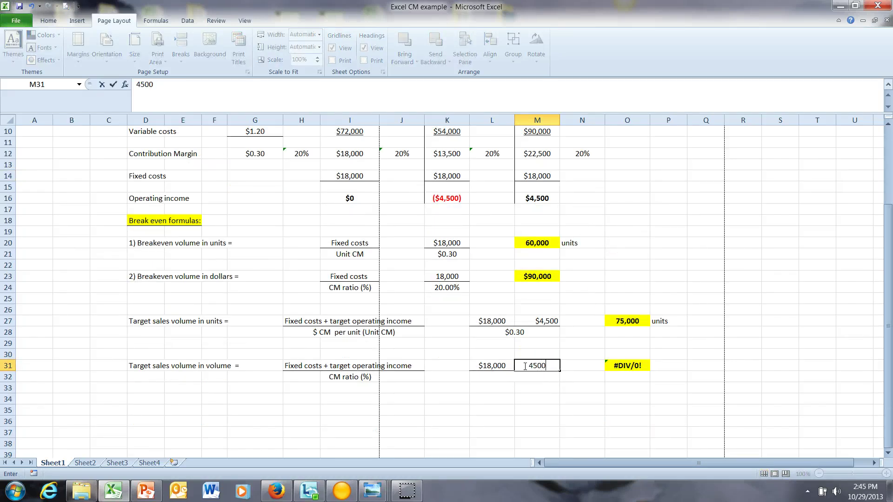
{"action": "left_click", "coordinate": [507, 377]}
{"action": "type", "text": "="}
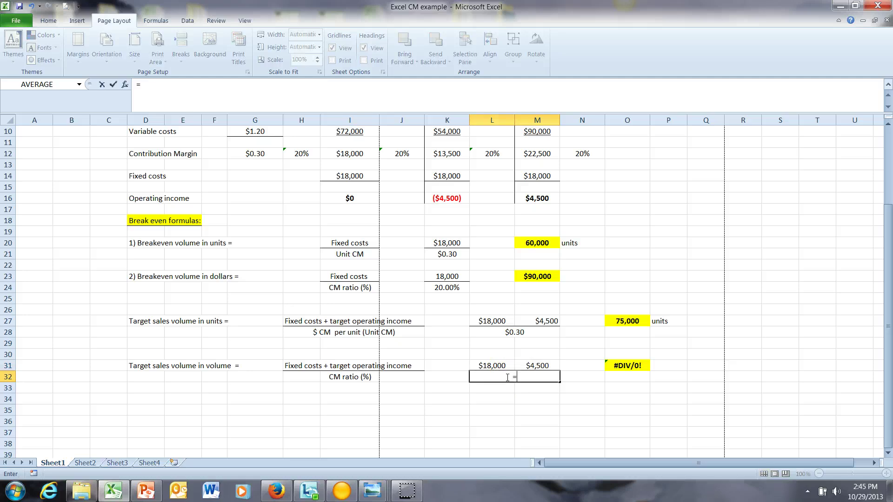
{"action": "left_click", "coordinate": [305, 154]}
{"action": "key", "text": "Return"}
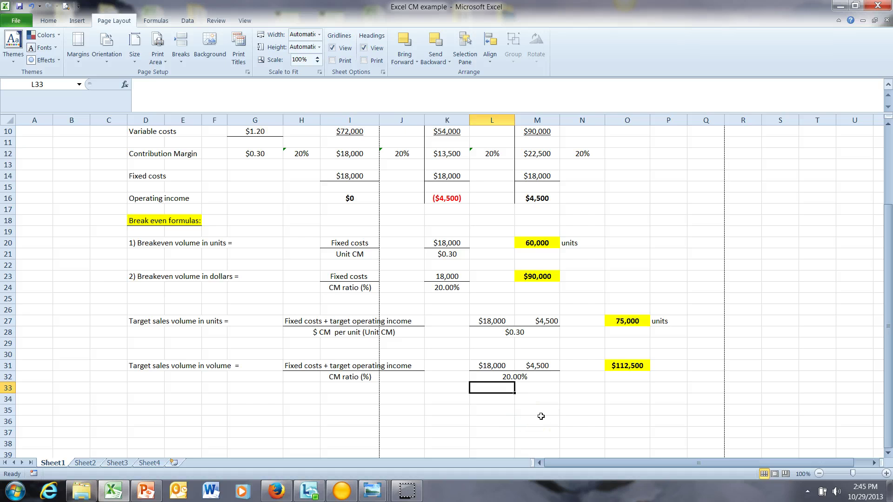
{"action": "scroll", "coordinate": [541, 416], "scroll_direction": "up", "scroll_amount": 1}
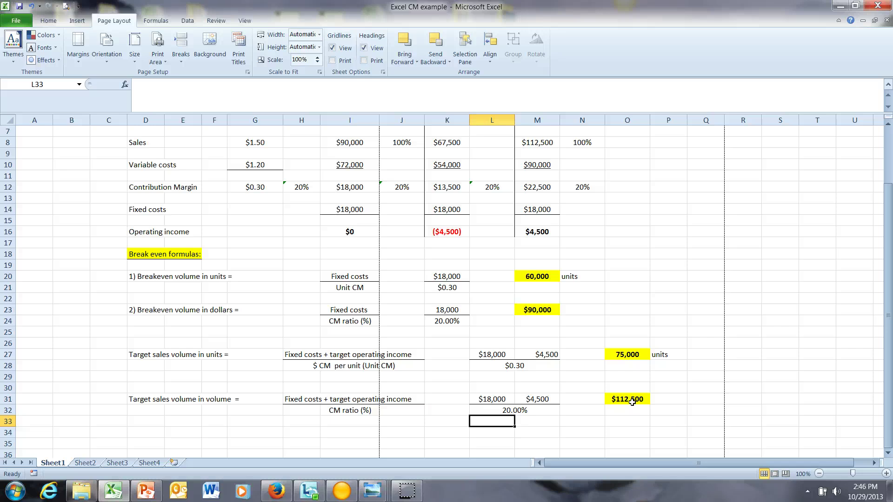
Change the target operating income in M27 to 20000, giving 126,667 target units
{"action": "left_click", "coordinate": [535, 142]}
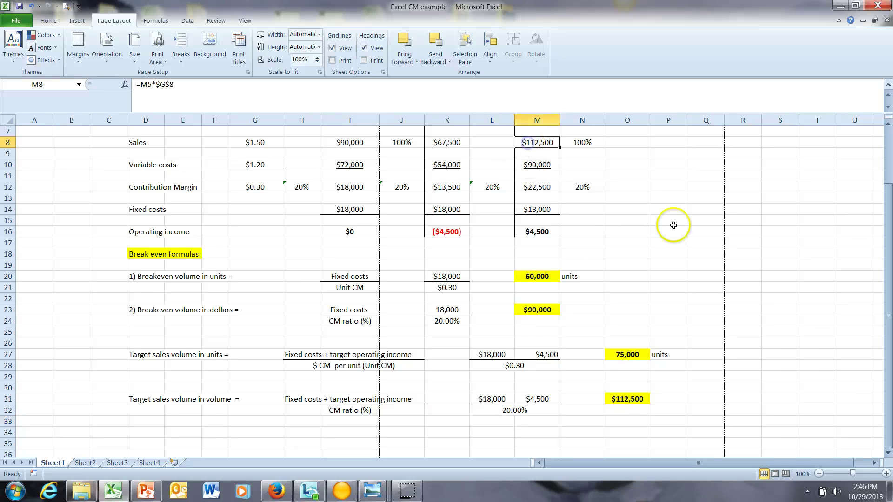
{"action": "left_click", "coordinate": [536, 358]}
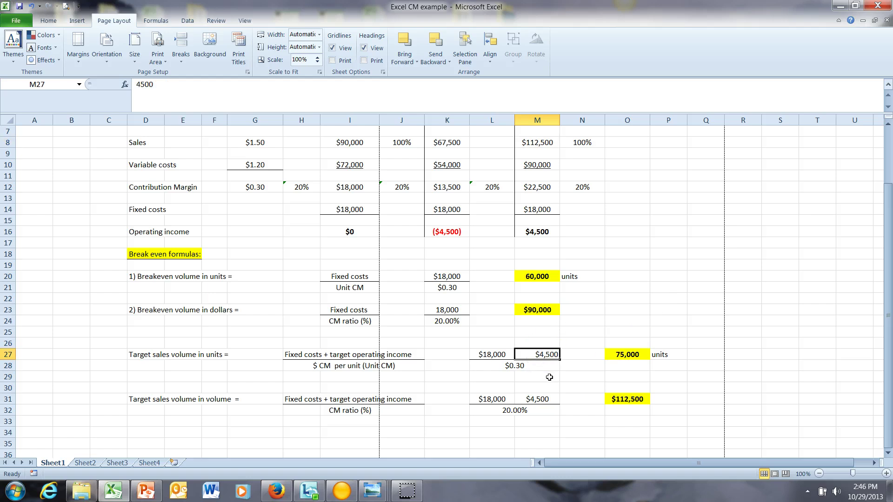
{"action": "type", "text": "20000"}
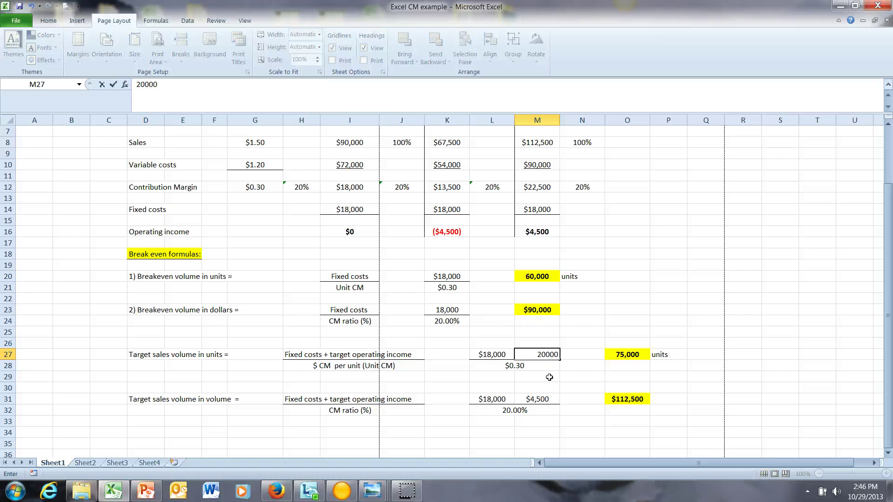
{"action": "key", "text": "Return"}
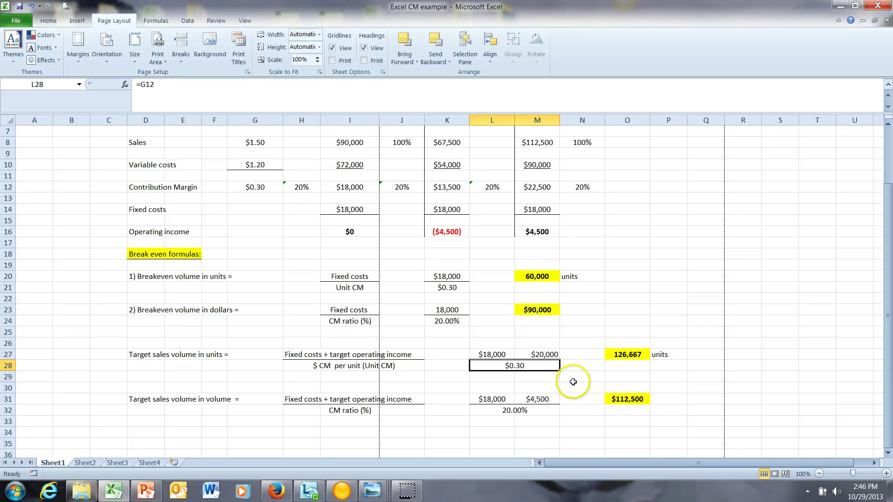
Switch to the Trad_vs_Contribution_margin_income_statements image in Windows Photo Viewer
{"action": "mouse_move", "coordinate": [377, 496]}
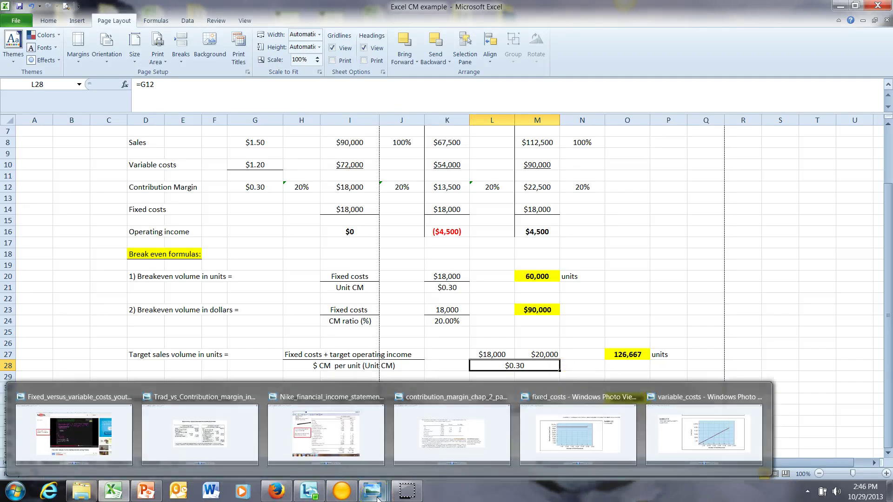
{"action": "left_click", "coordinate": [209, 438]}
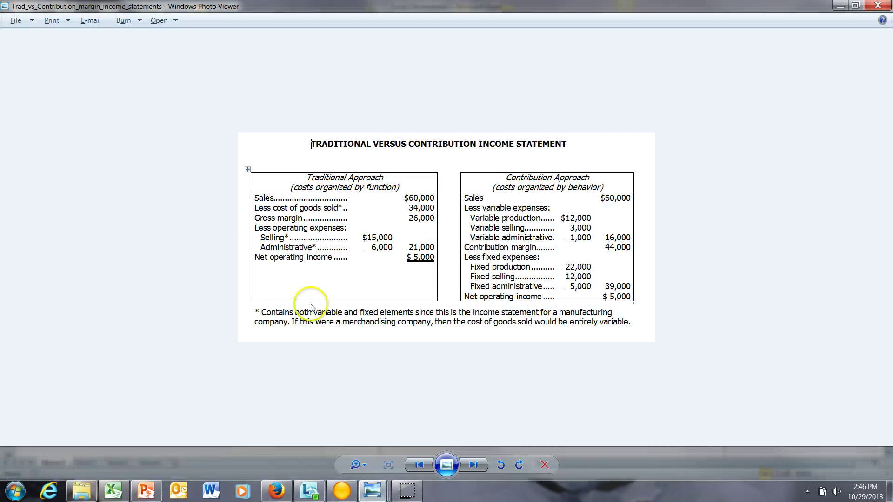